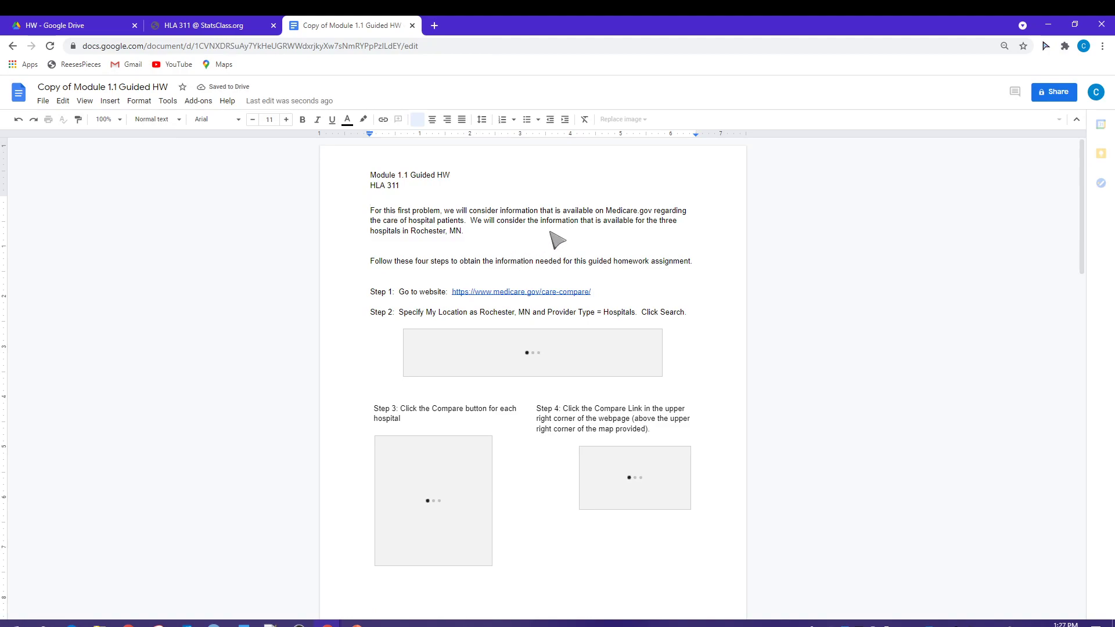
Step: Zoom the Guided HW copy to 150% and scroll through its pages and SAMPLE screenshot
left_click(119, 122)
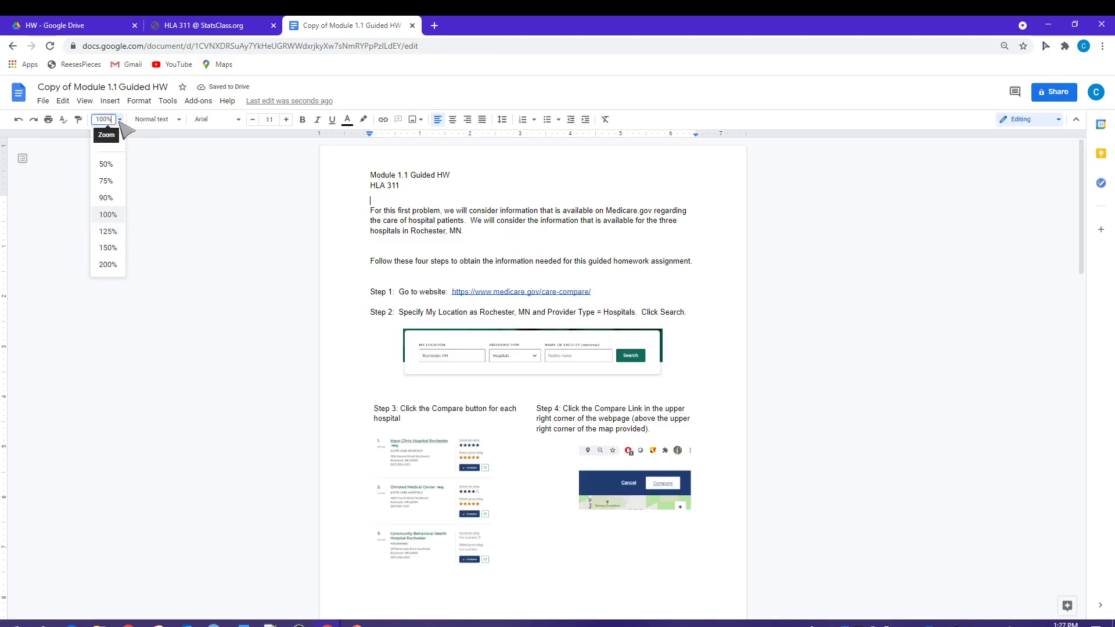
left_click(110, 249)
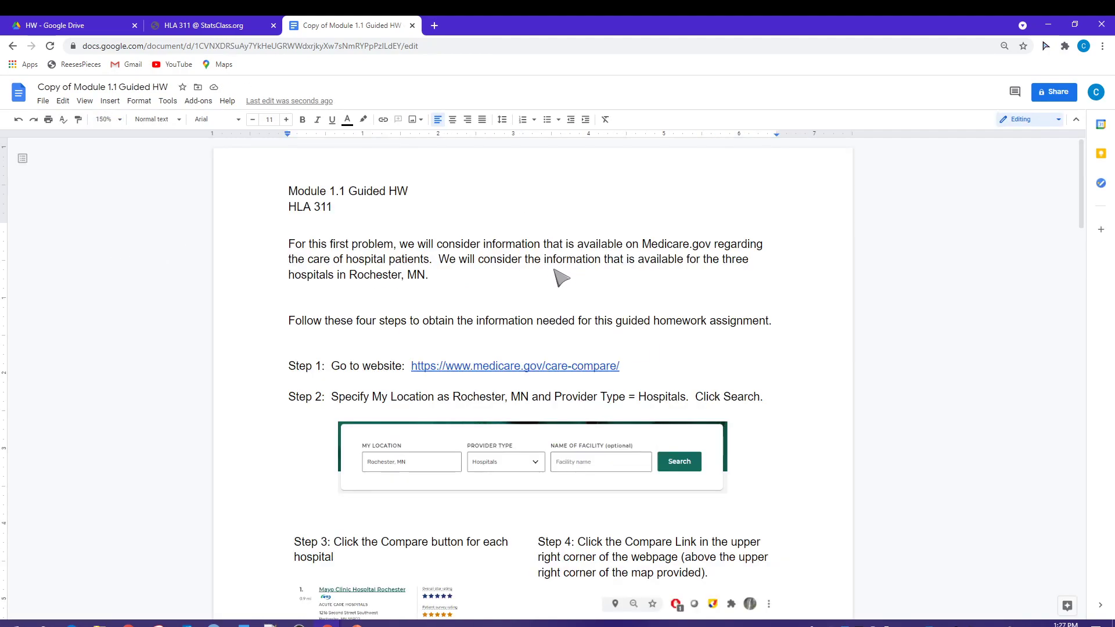
scroll(665, 290, "down", 7)
scroll(668, 293, "down", 15)
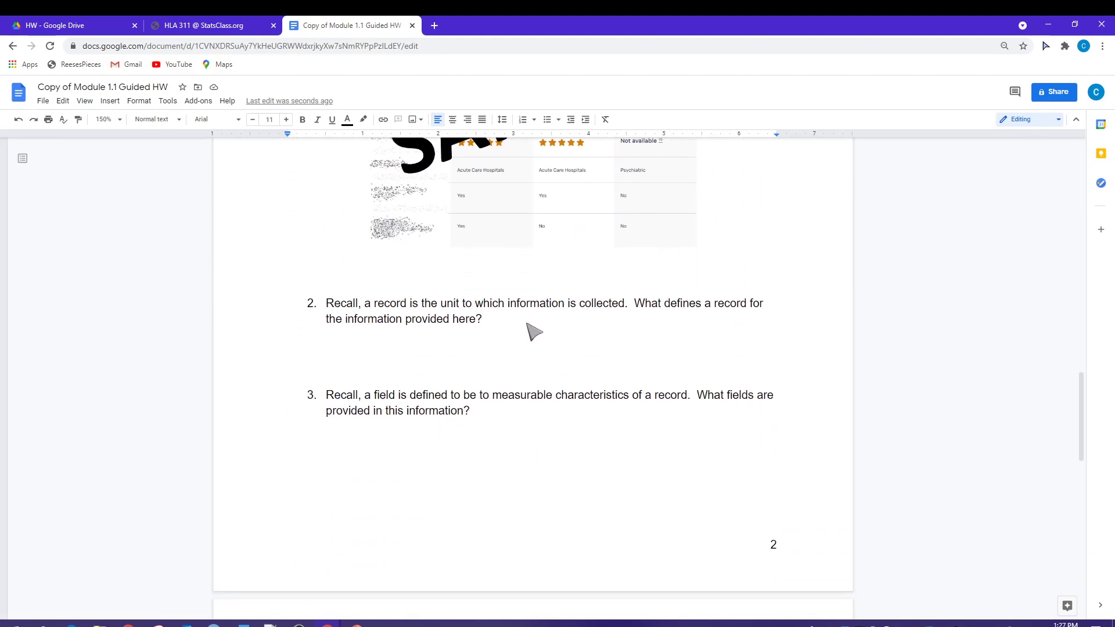
scroll(674, 370, "up", 4)
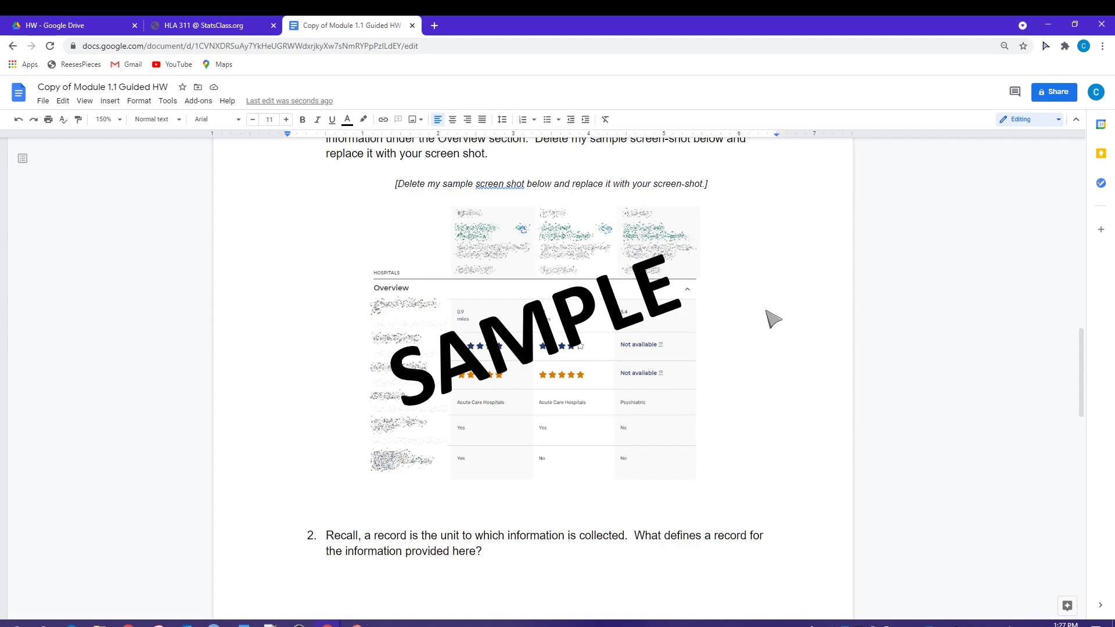
scroll(772, 318, "up", 10)
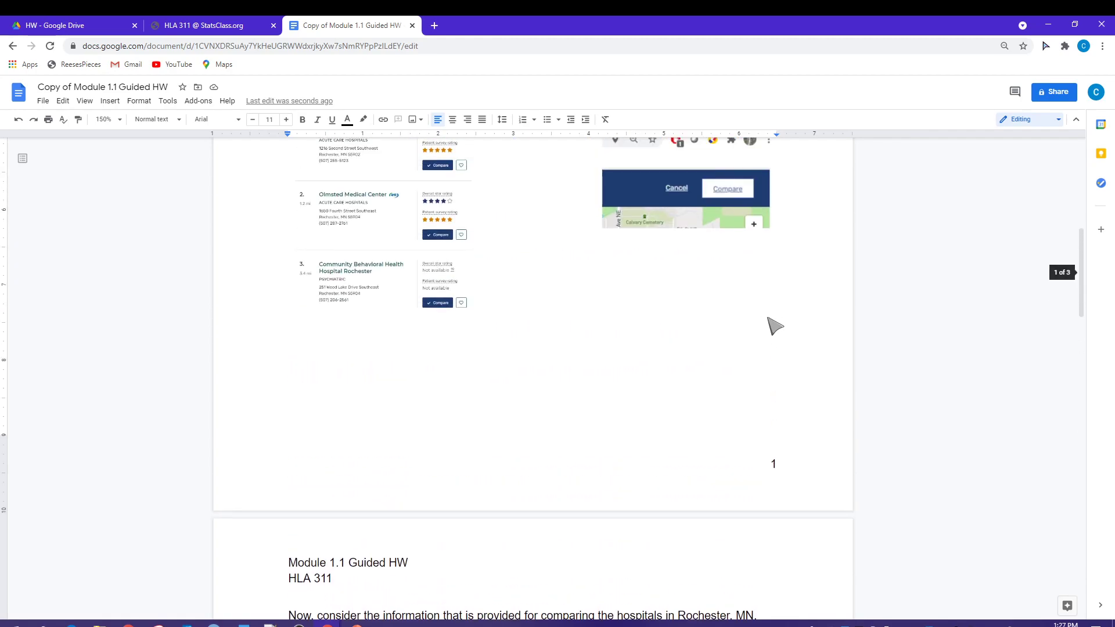
Step: Close the Guided HW document and go to the StatsClass login page
left_click(412, 26)
scroll(894, 306, "up", 1)
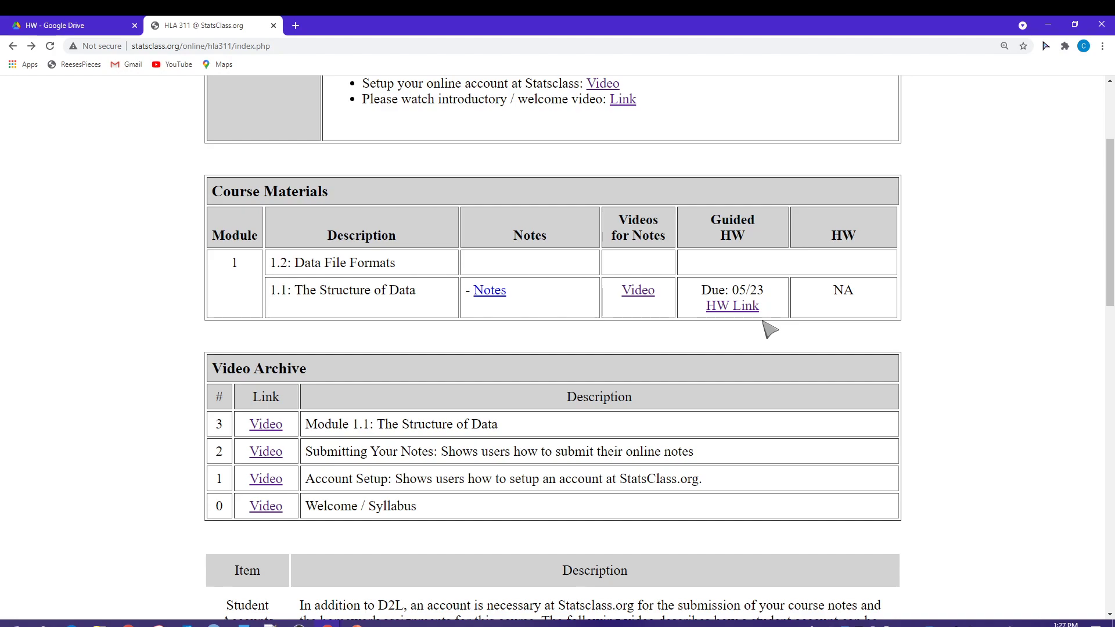
scroll(778, 312, "up", 3)
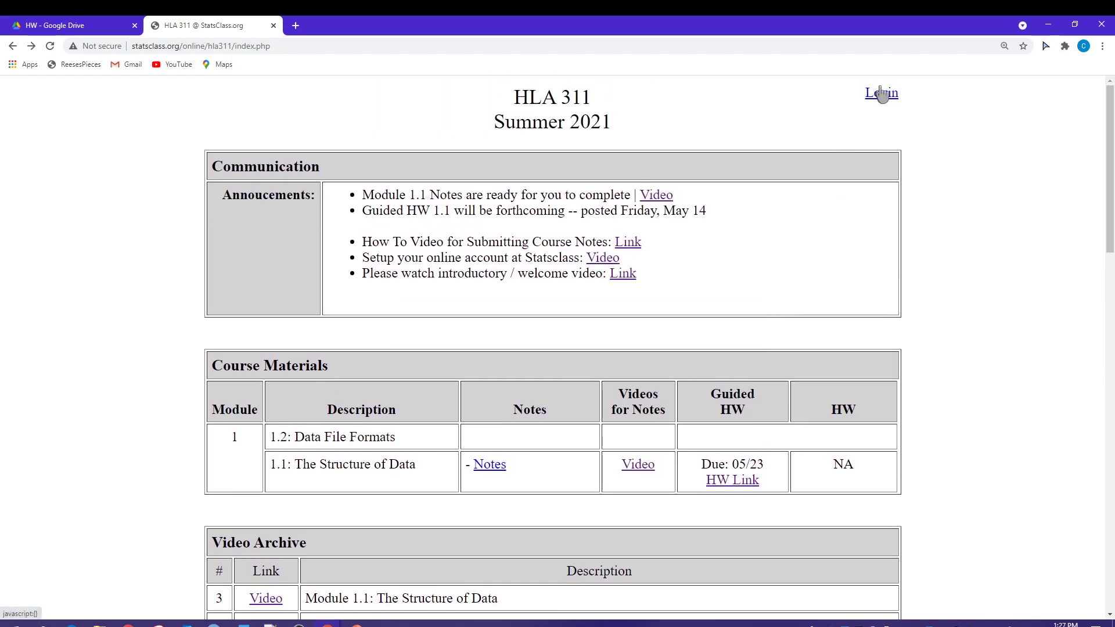
left_click(881, 93)
Step: Enter the account e-mail and password in the StatsClass login form
left_click(197, 140)
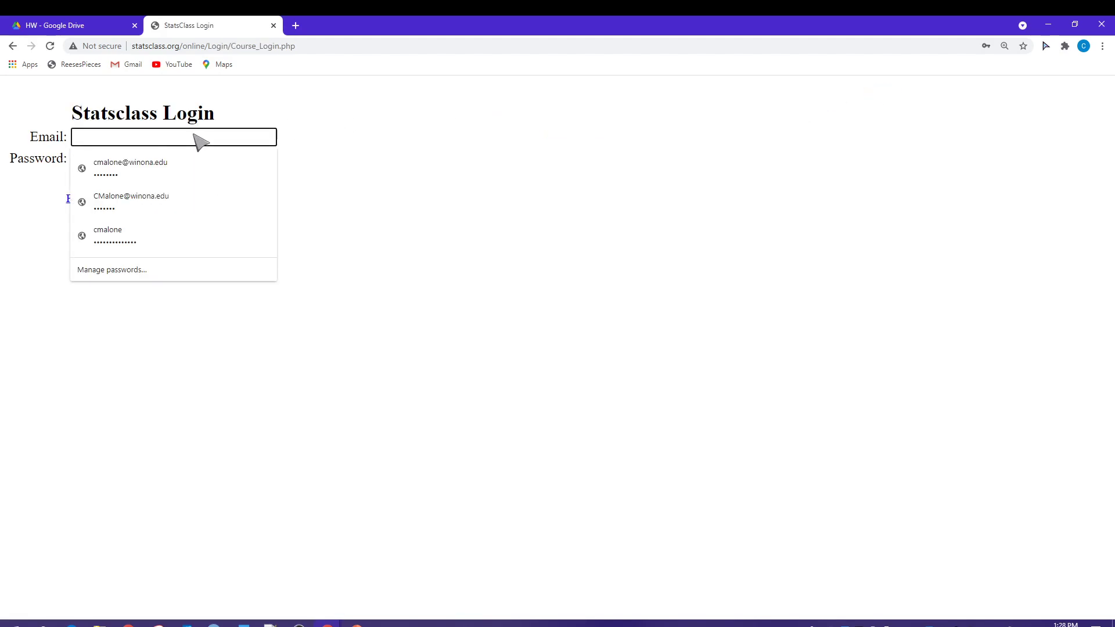
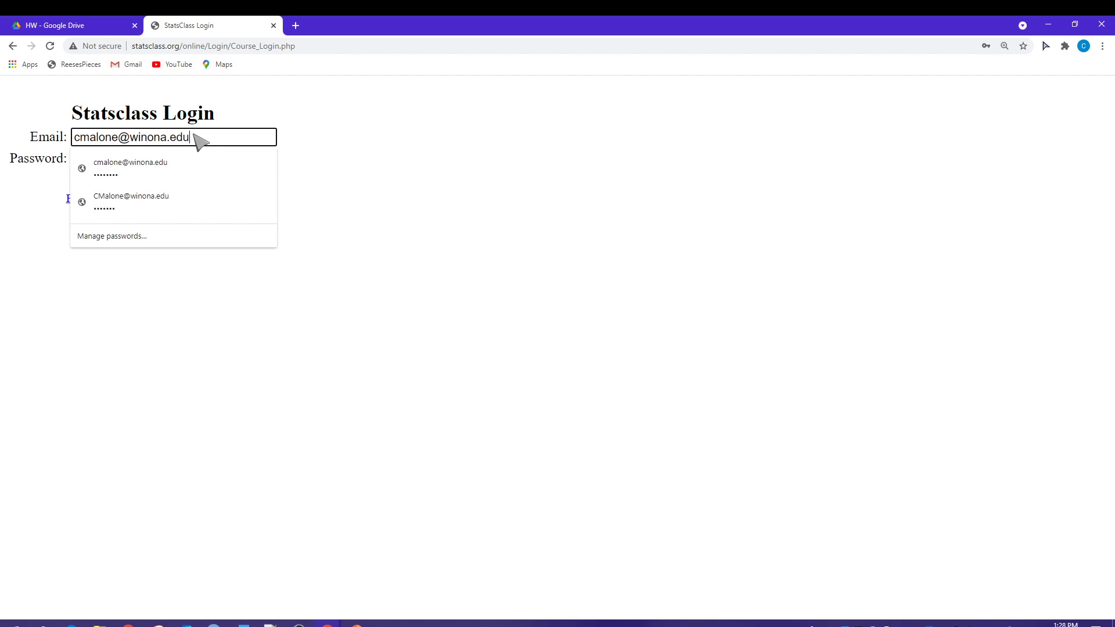
key("Tab")
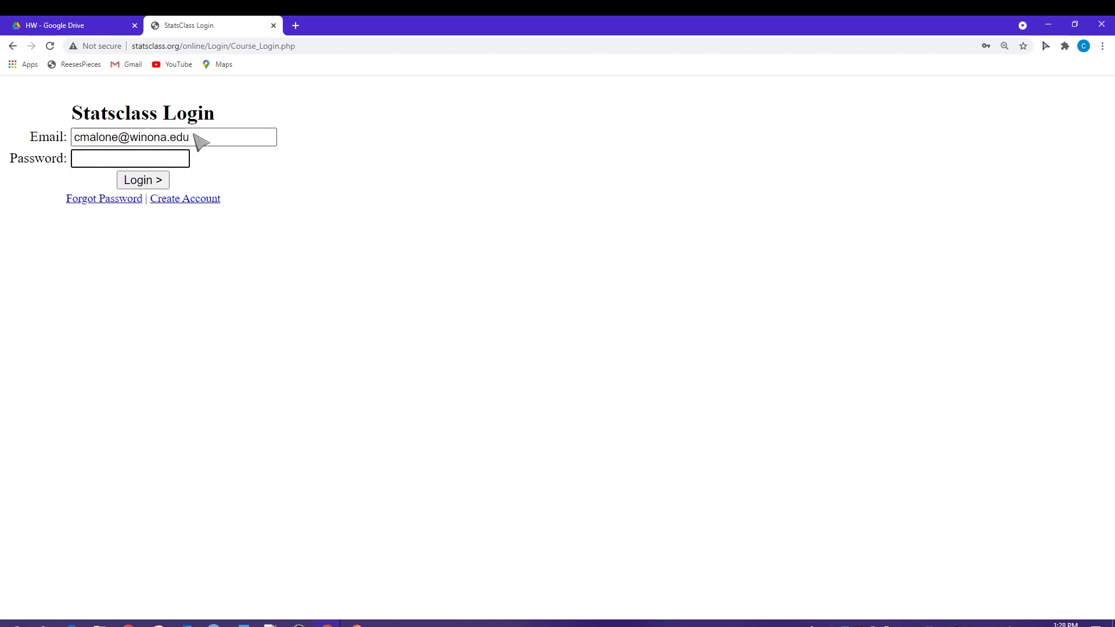
type("•••••••")
Step: Log in, scroll to Module 1.1's Guided HW submission, then switch back to the HLA311/HW Drive folder
left_click(152, 181)
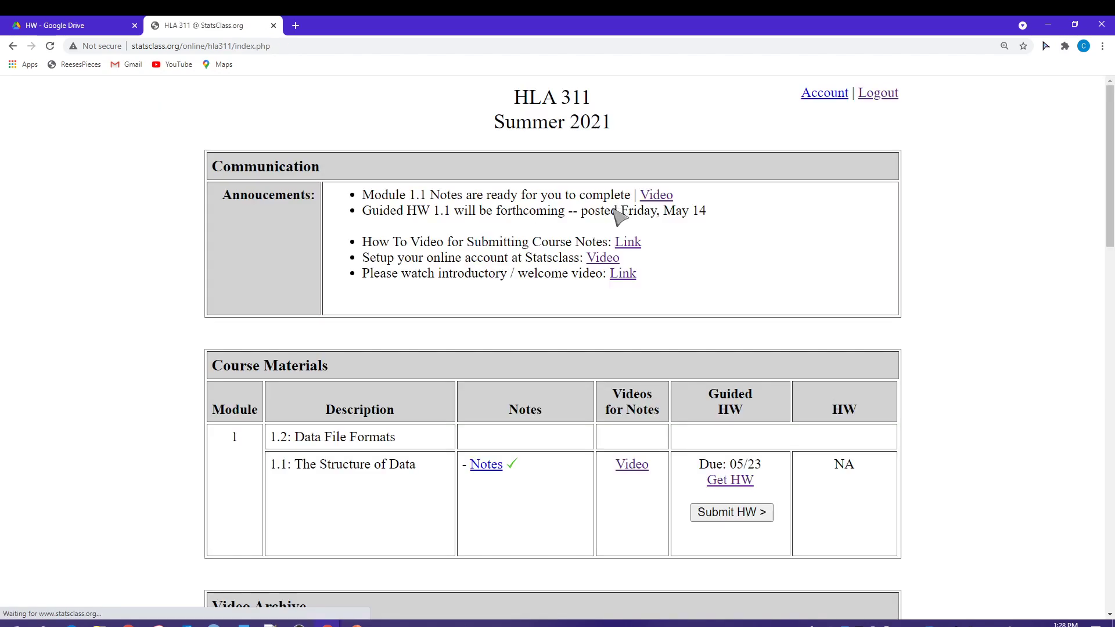
scroll(792, 306, "down", 2)
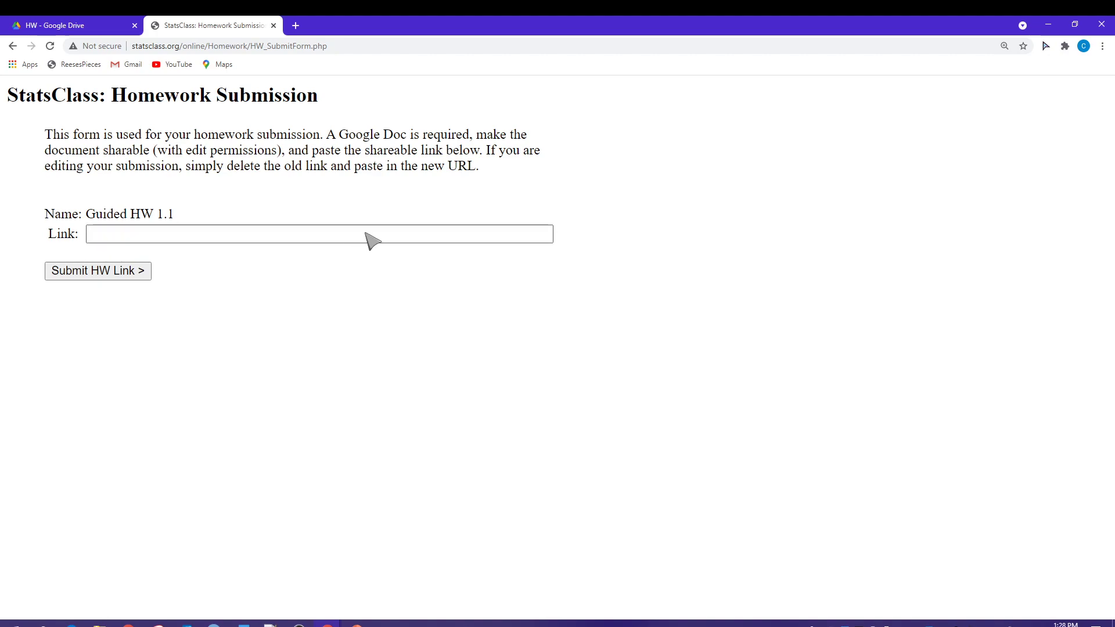
left_click(95, 23)
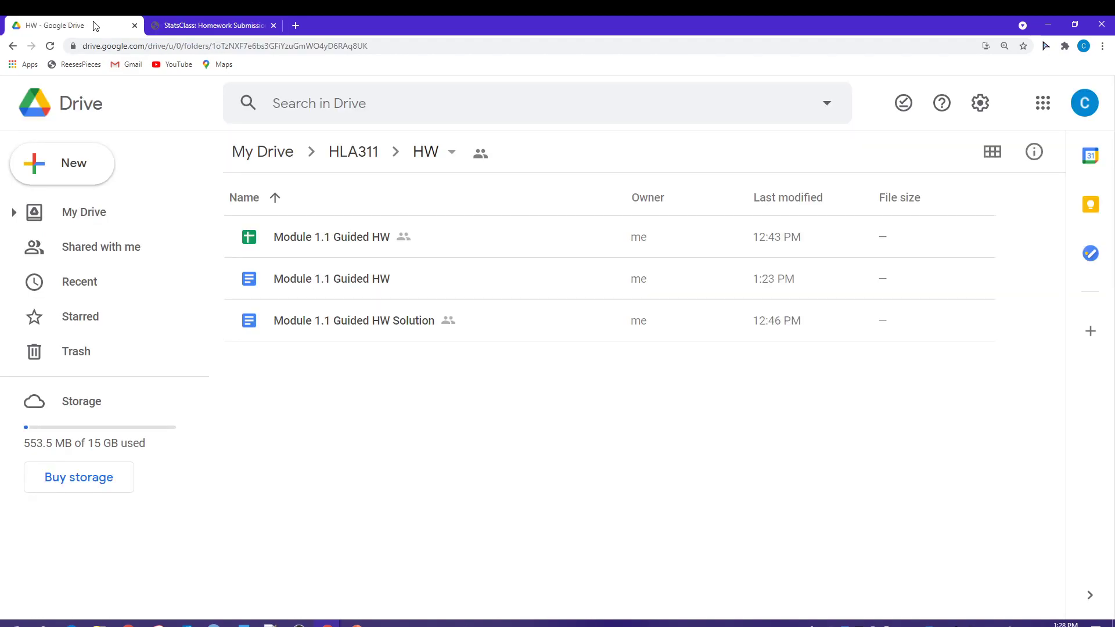
Step: Change the Module 1.1 Guided HW doc's link access from Restricted to Anyone with the link
right_click(354, 281)
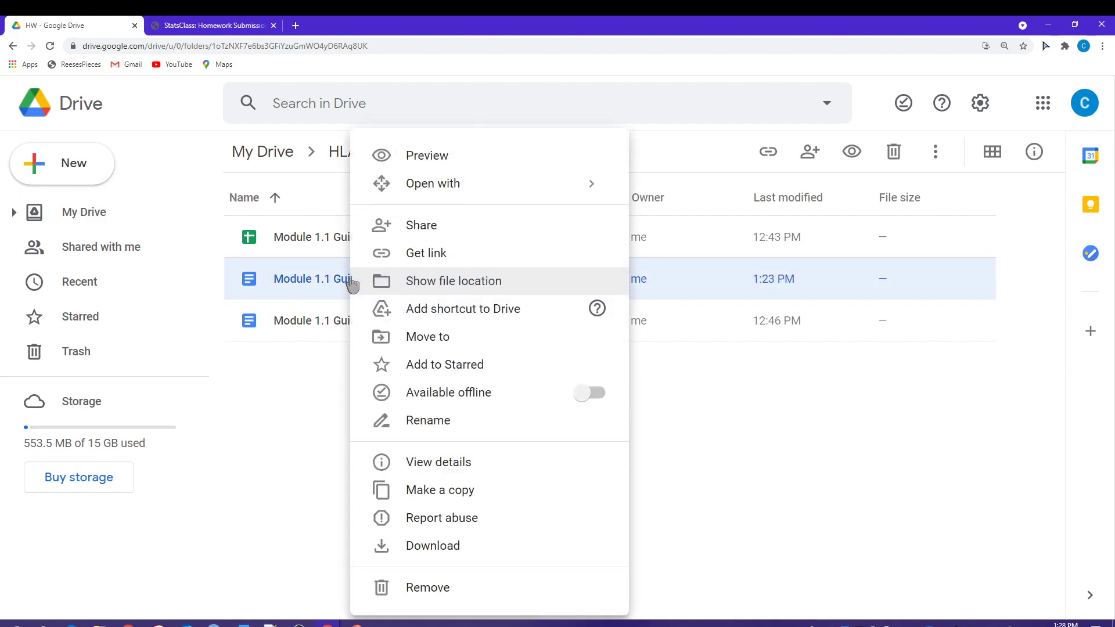
left_click(435, 255)
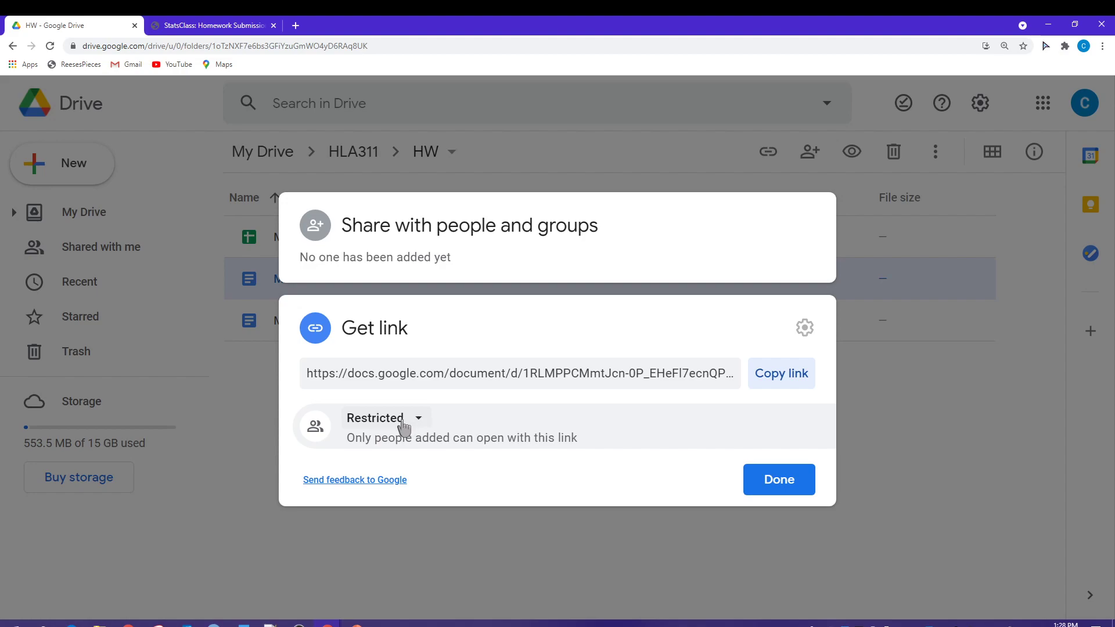
left_click(402, 427)
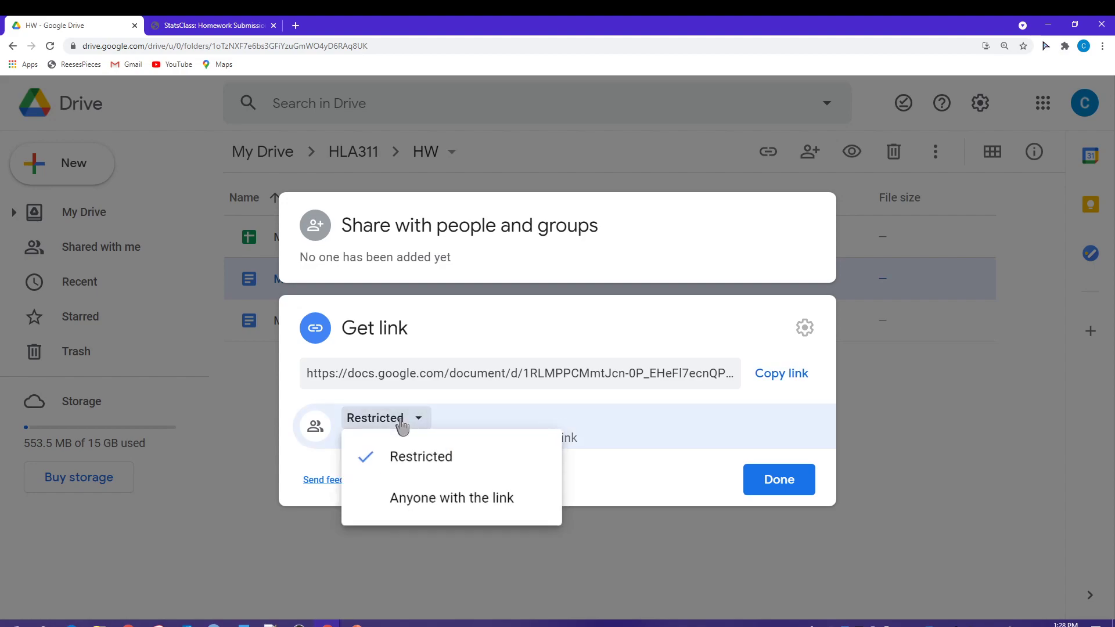
left_click(435, 507)
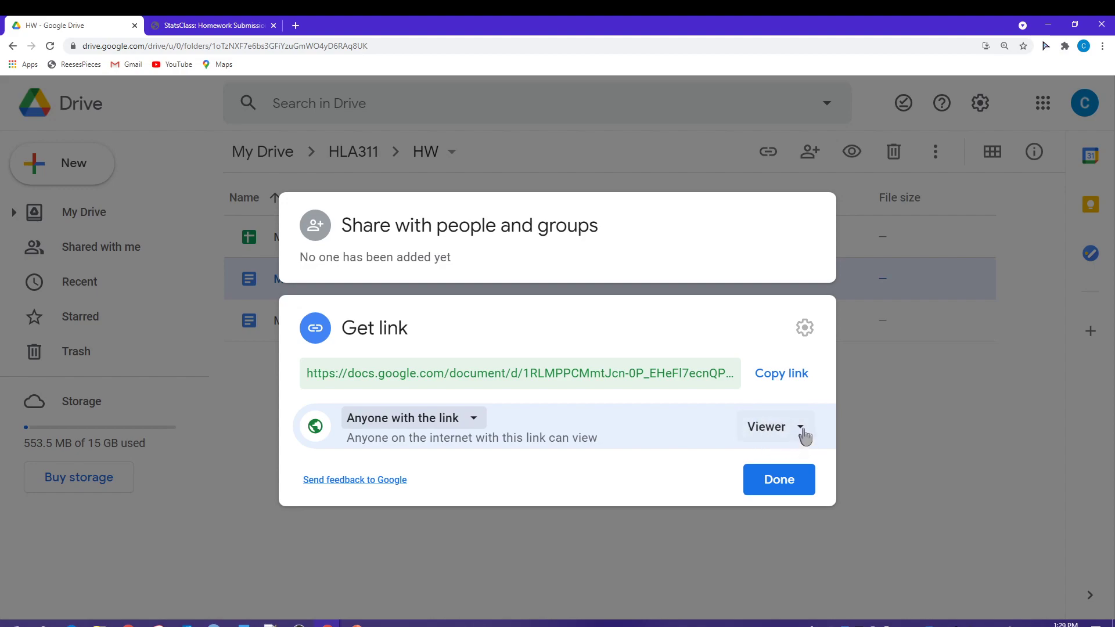
Step: Set the link role from Viewer to Editor and confirm Editor is kept
left_click(805, 437)
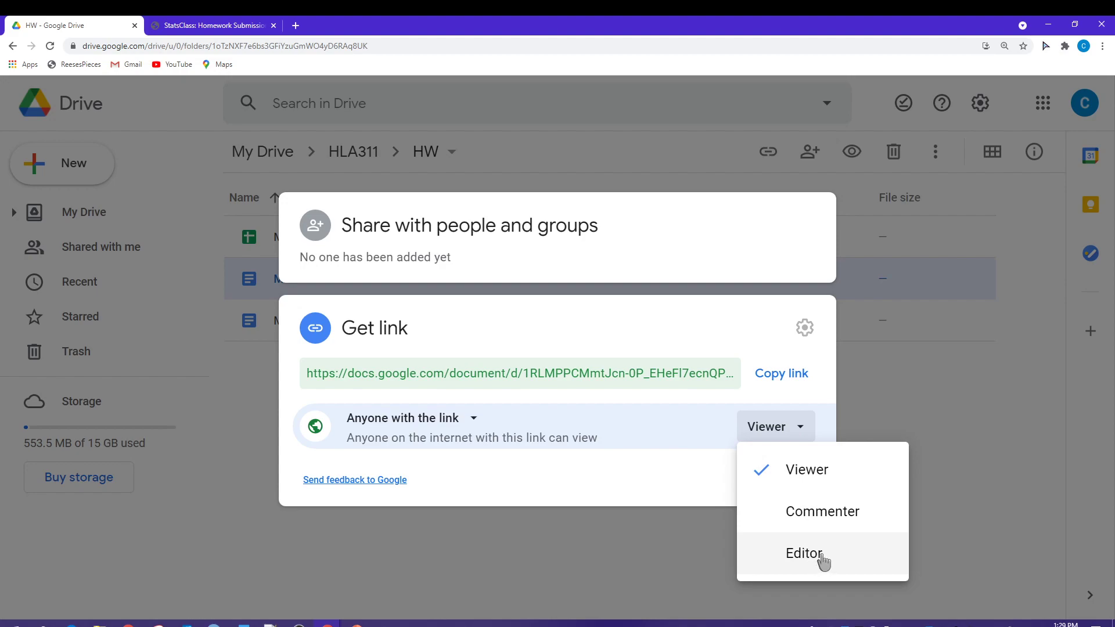
left_click(823, 559)
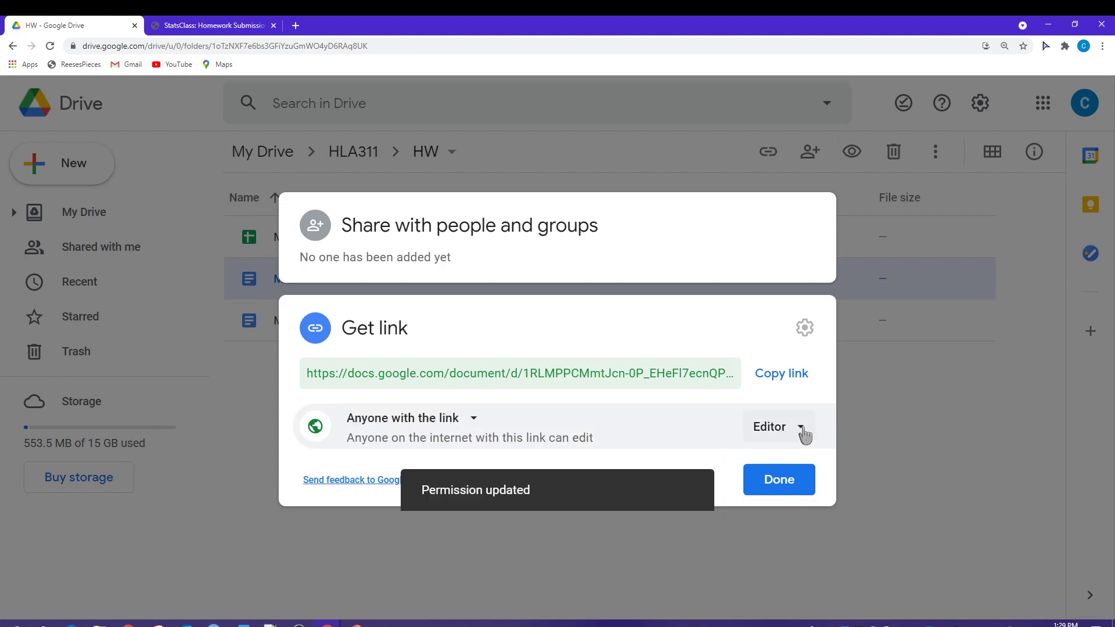
left_click(801, 429)
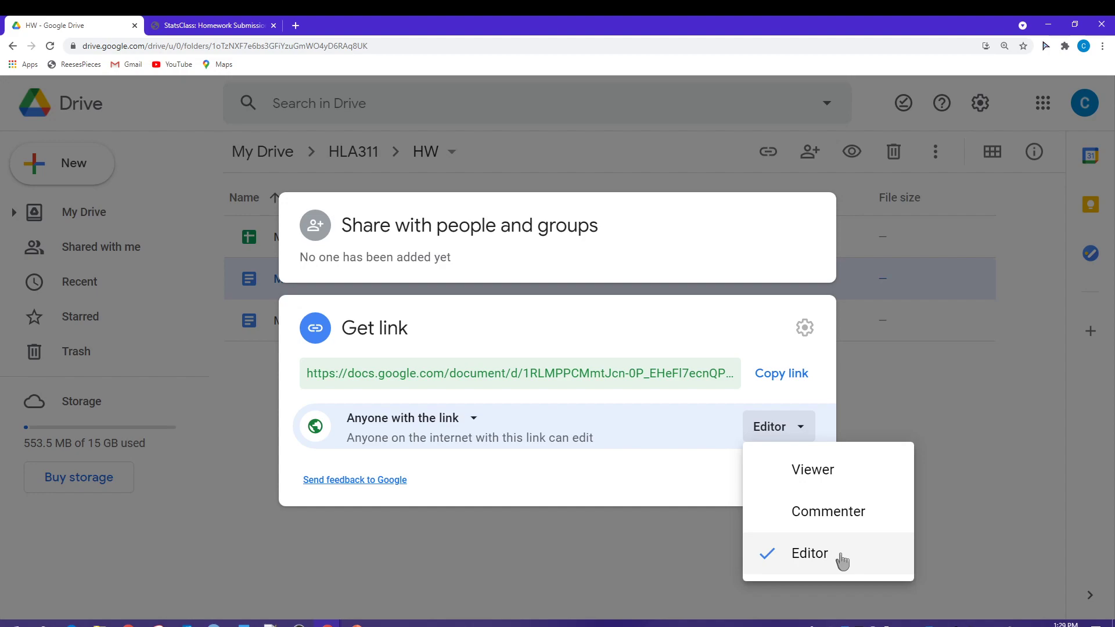
left_click(699, 482)
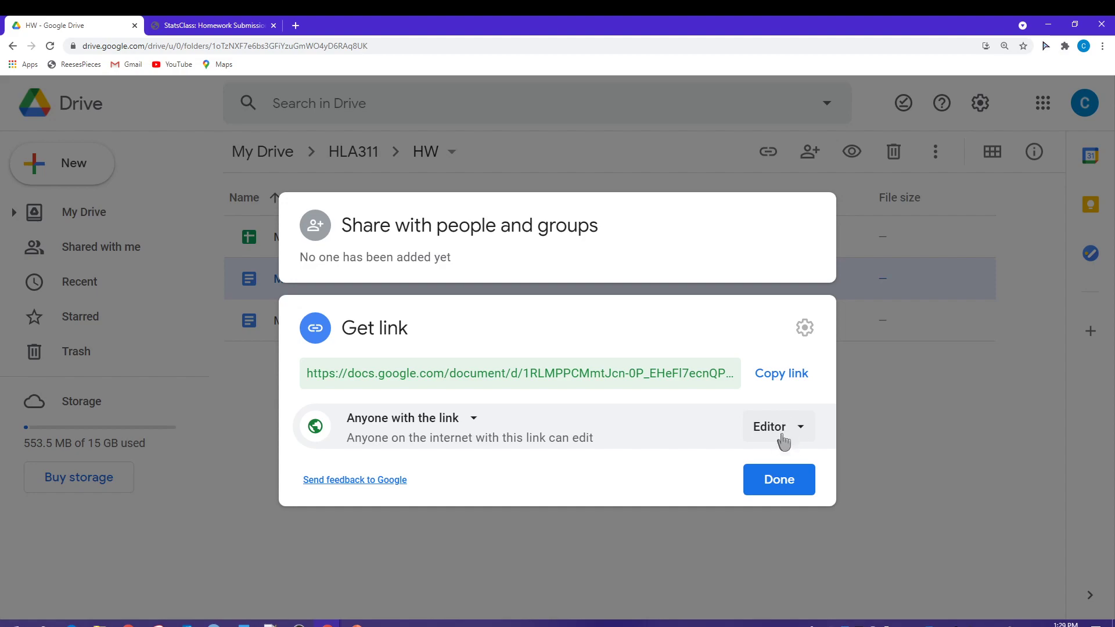
left_click(777, 436)
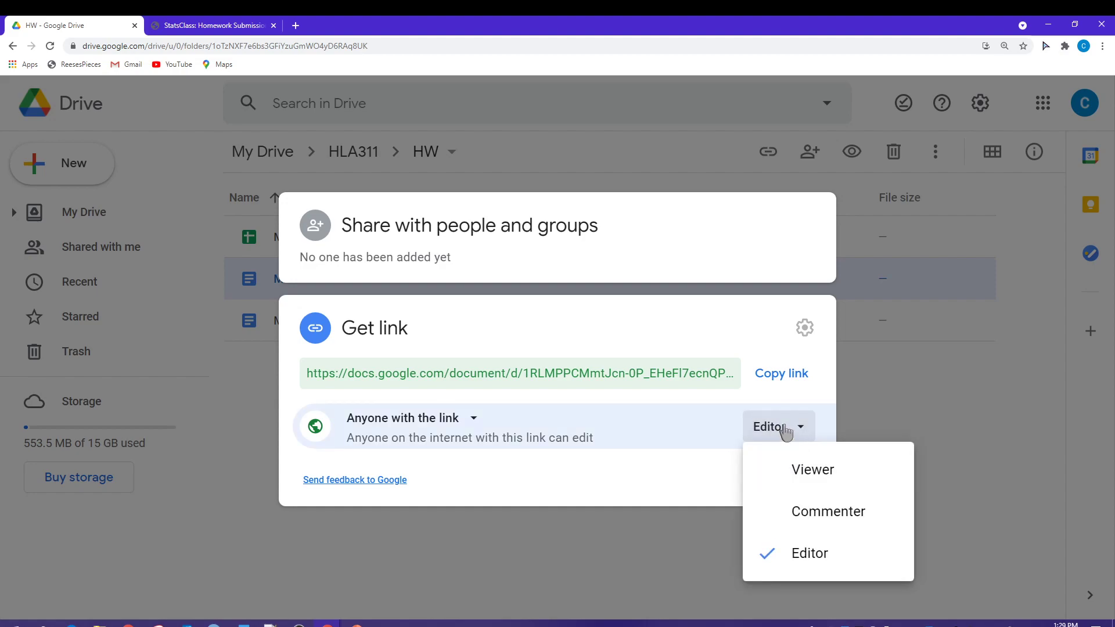
left_click(669, 487)
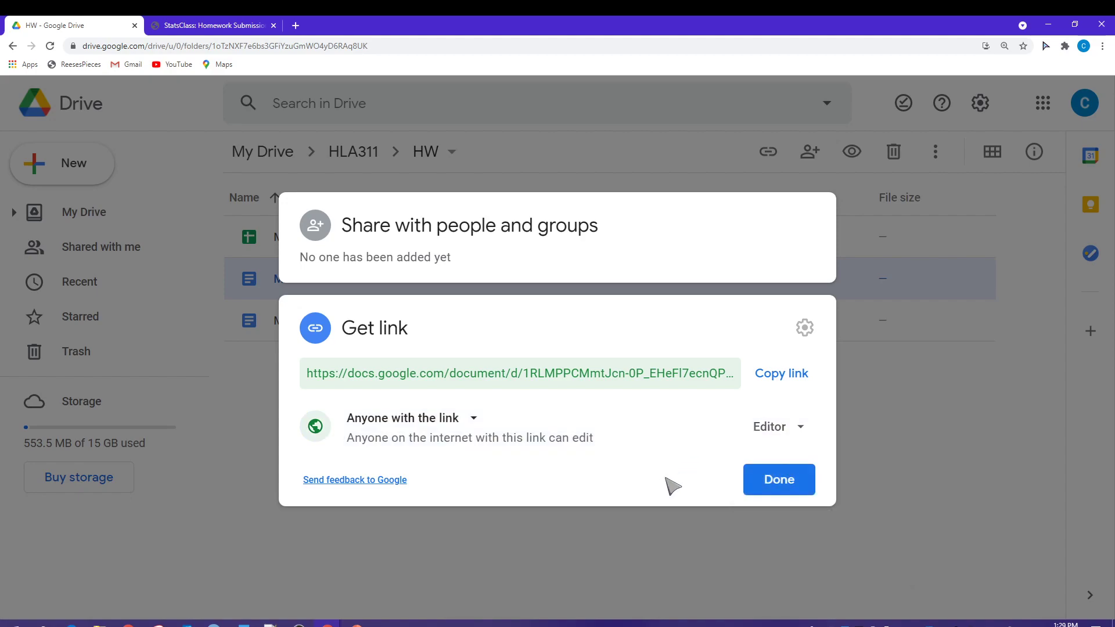
Step: Copy the document's shareable link and return to the StatsClass form's Link field
left_click(786, 378)
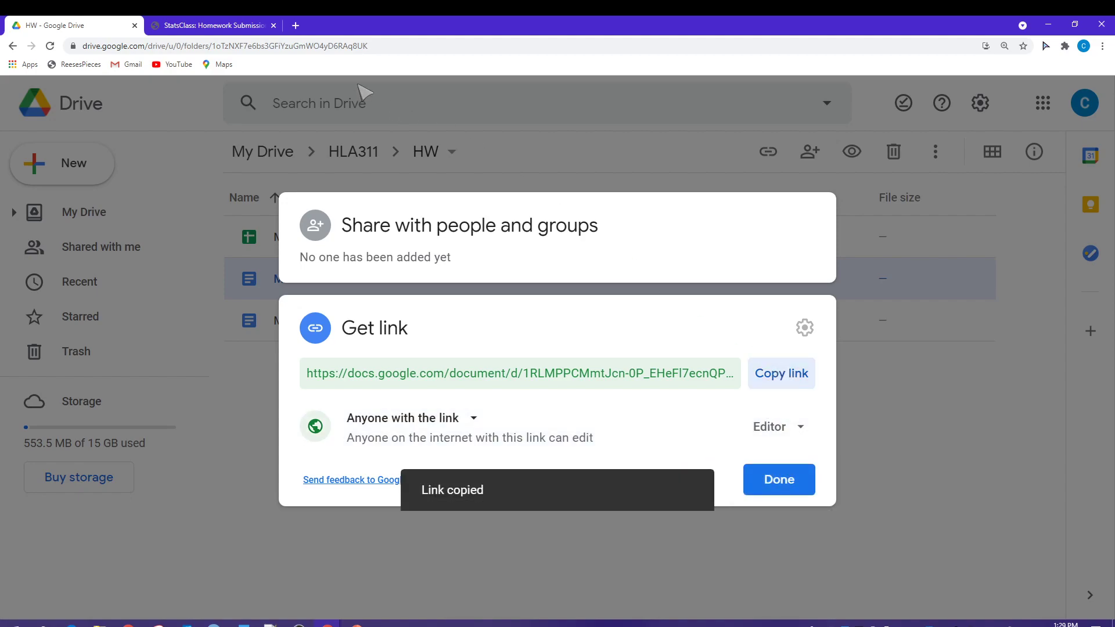
left_click(219, 29)
left_click(146, 235)
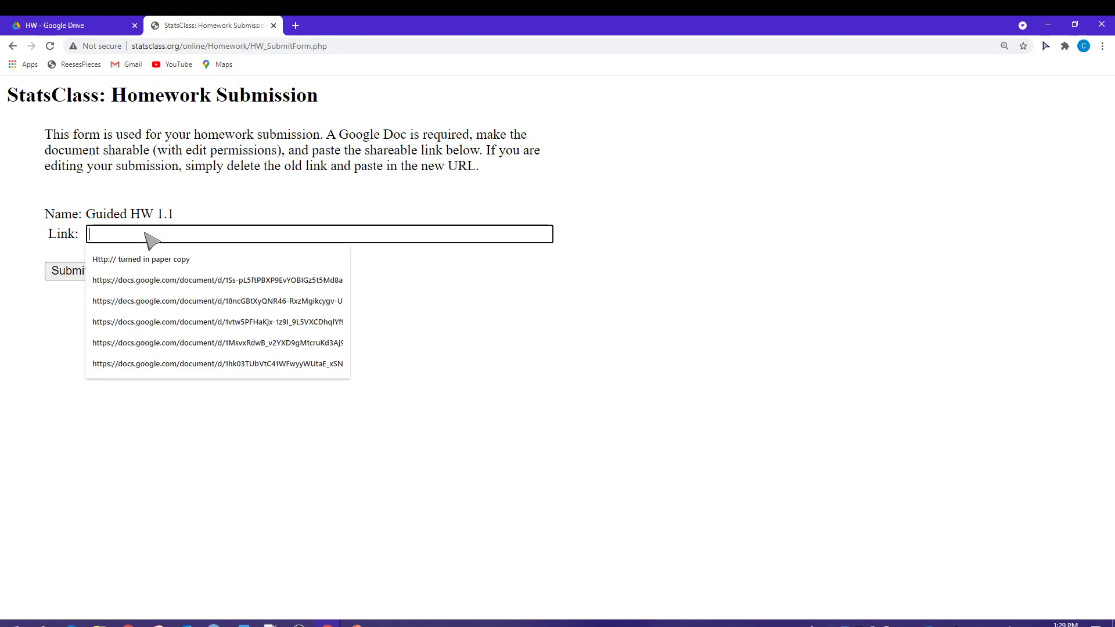
Step: Paste the Google Doc link into the Link field and submit Guided HW 1.1
key("ctrl+v")
left_click(327, 334)
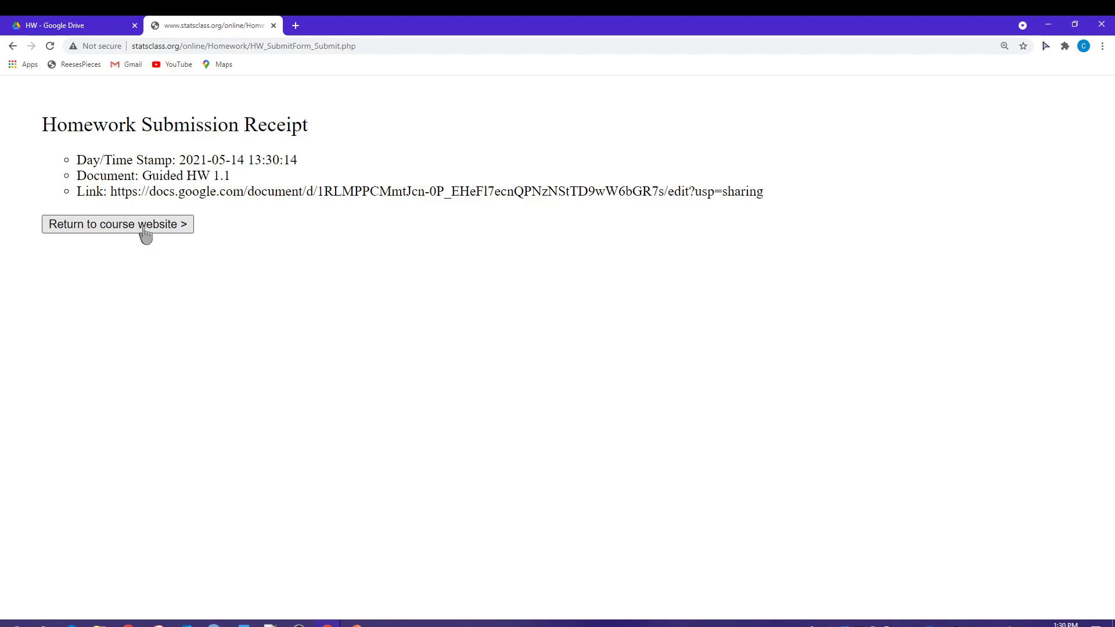
Step: Review the 1.1 Submitted Work and Solution links under Course Materials, then log out
scroll(861, 360, "down", 4)
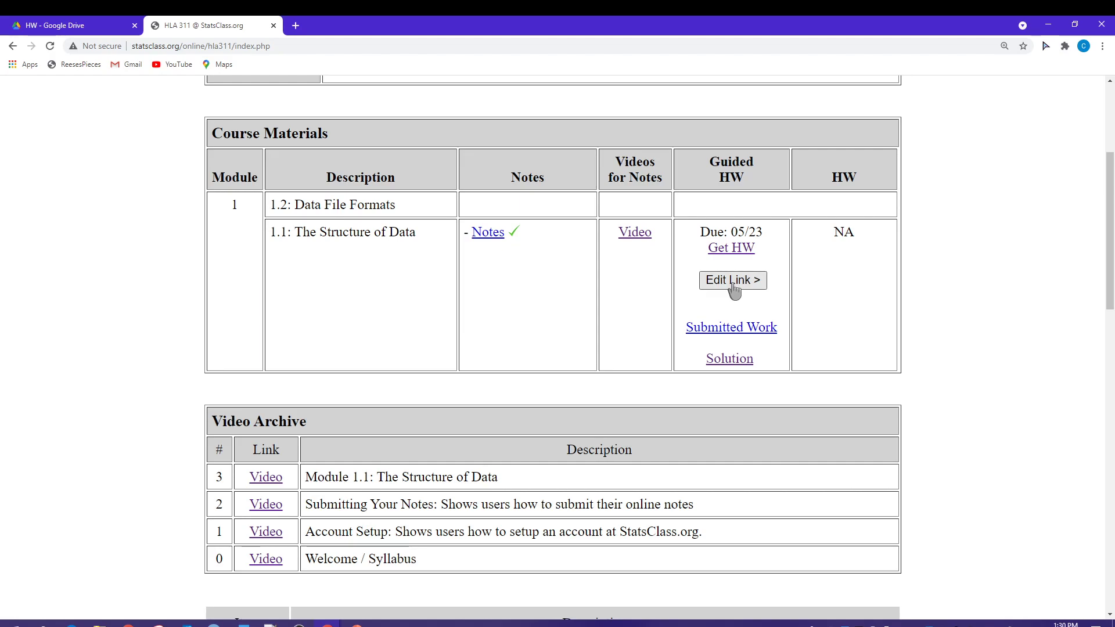
left_click_drag(687, 329, 778, 337)
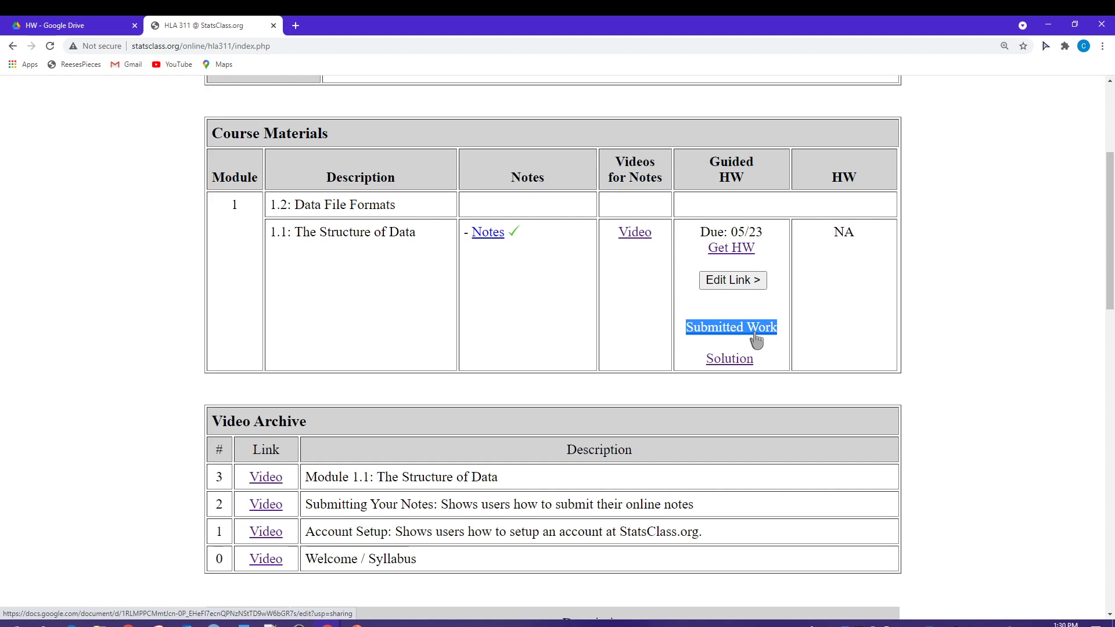
left_click(772, 364)
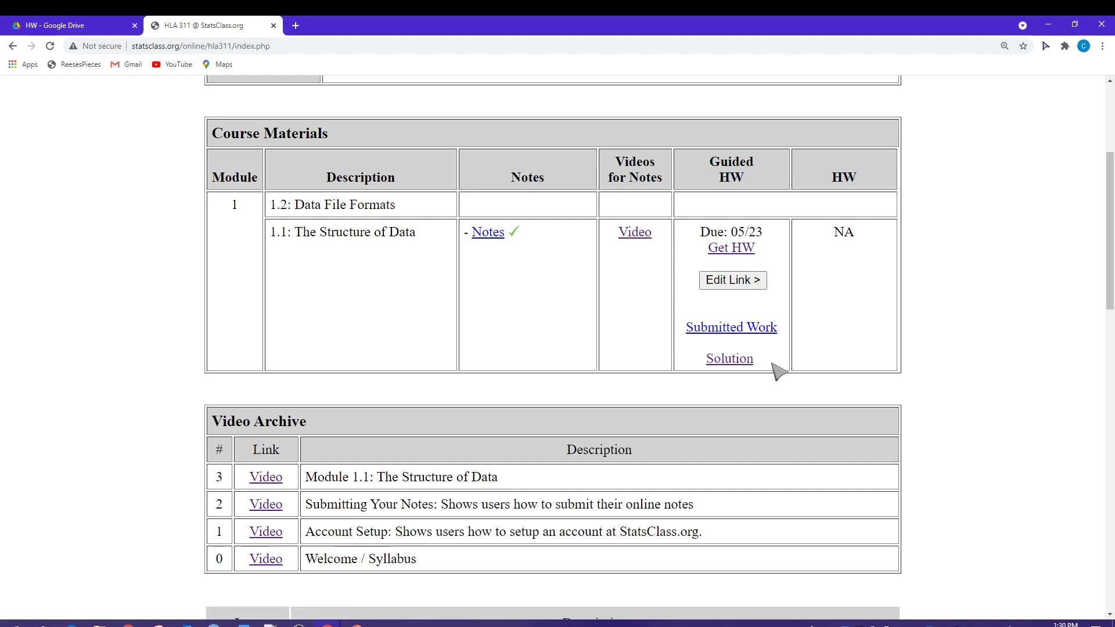
left_click_drag(772, 364, 708, 366)
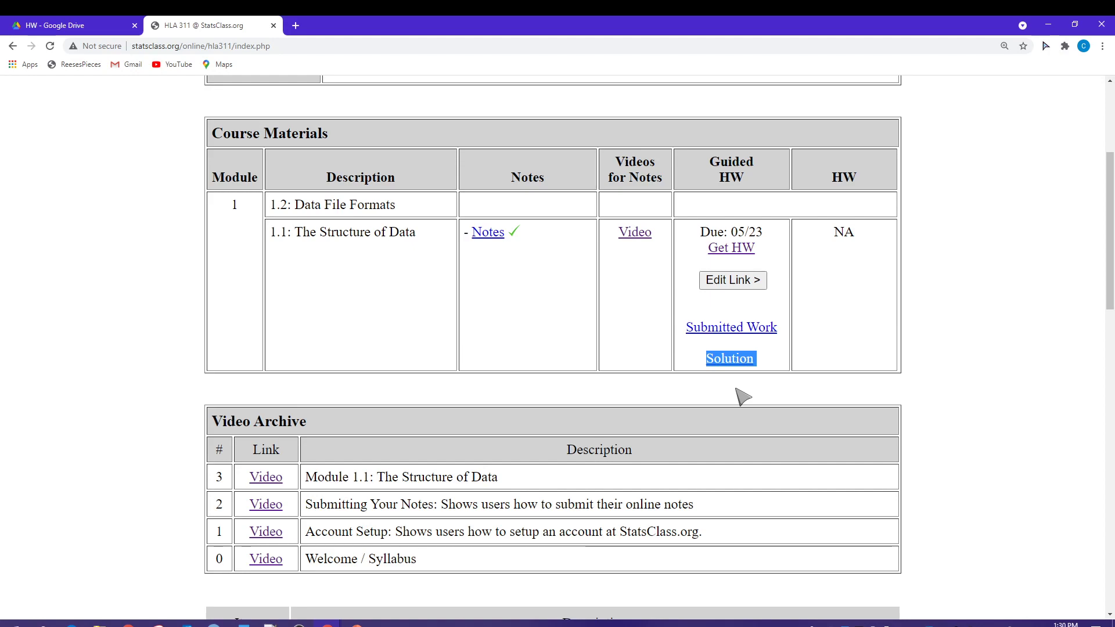
left_click(758, 374)
triple_click(764, 379)
left_click(771, 373)
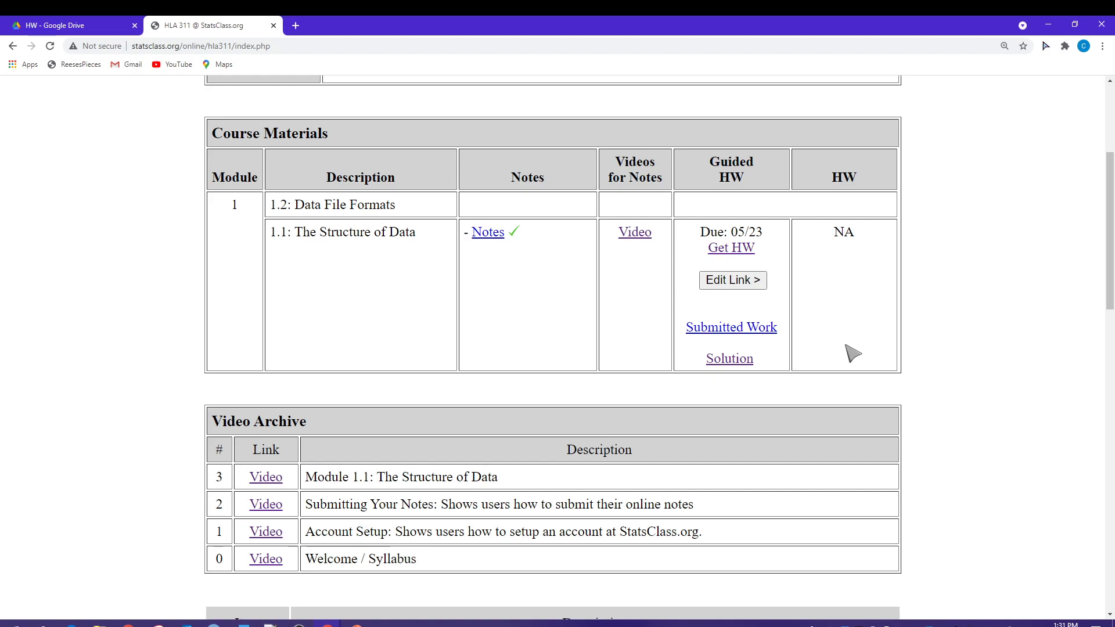
scroll(852, 353, "up", 4)
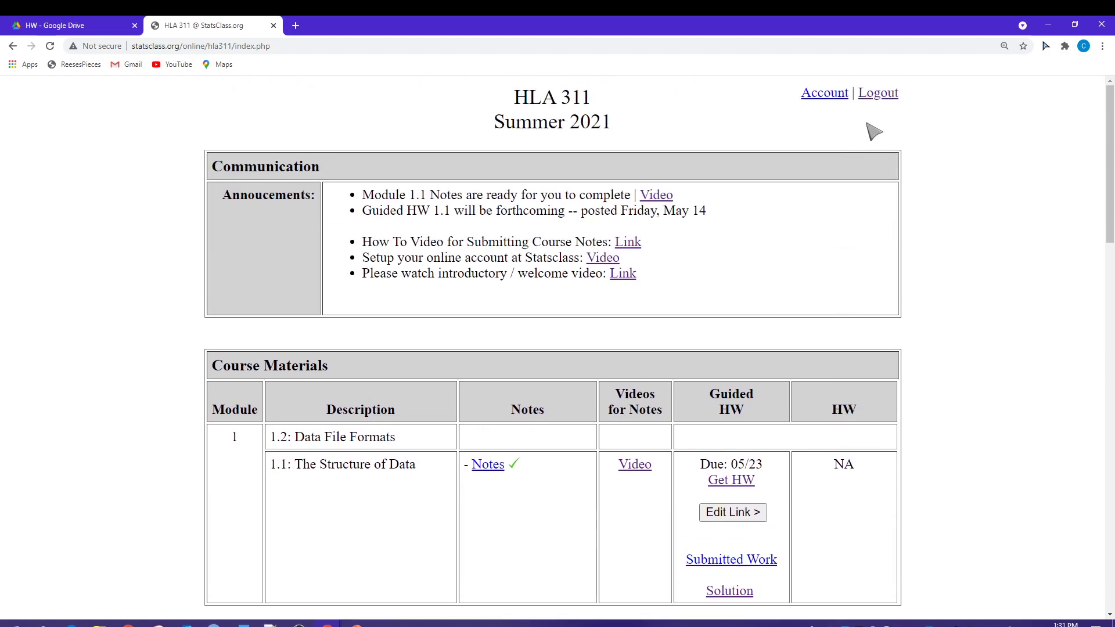
left_click(880, 96)
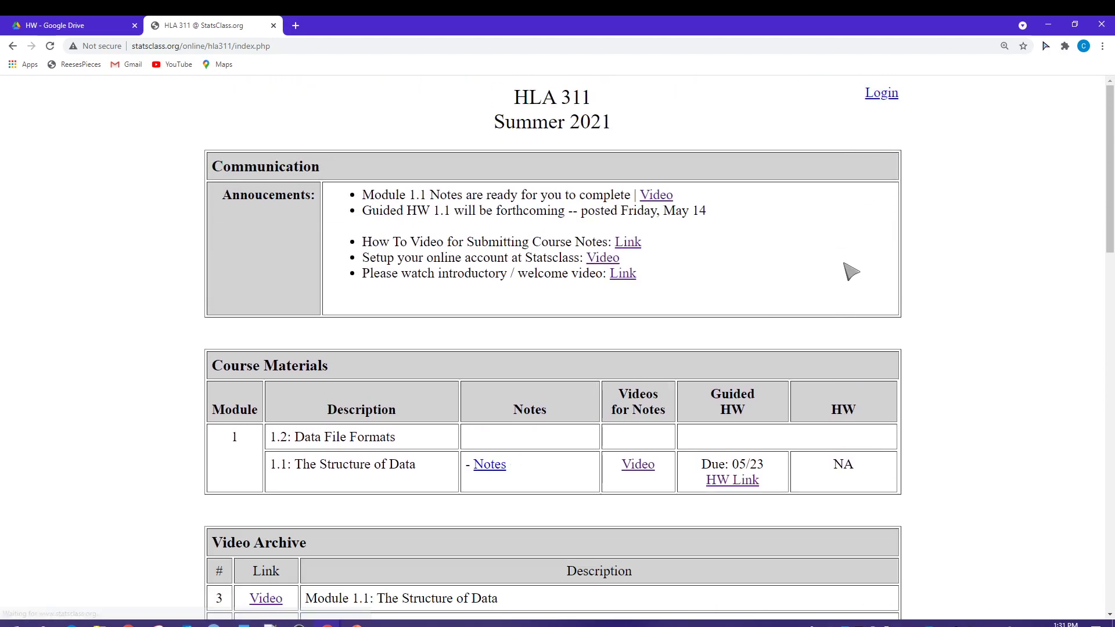